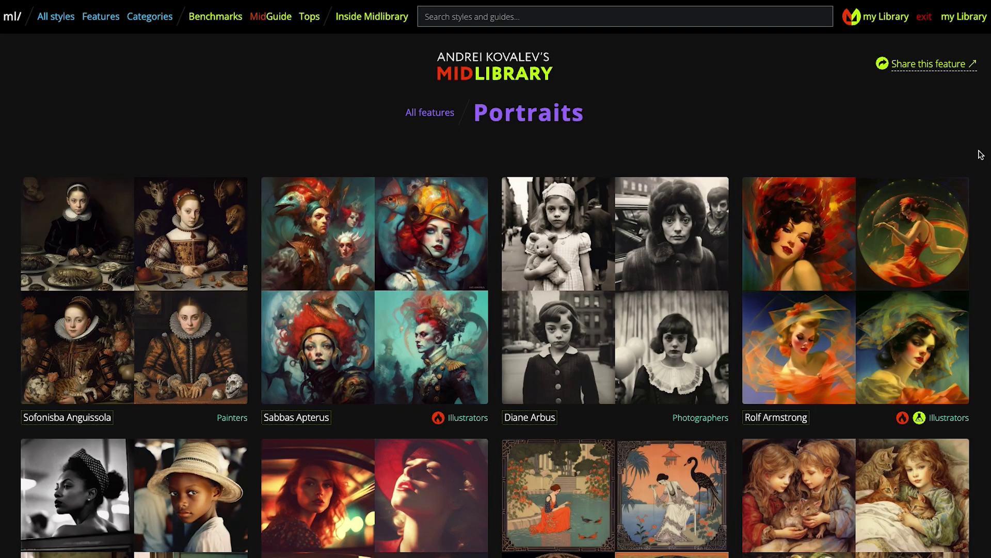
- Save the face identity 'emma' from emma stone.png with /saveid
scroll(981, 155, "down", 20)
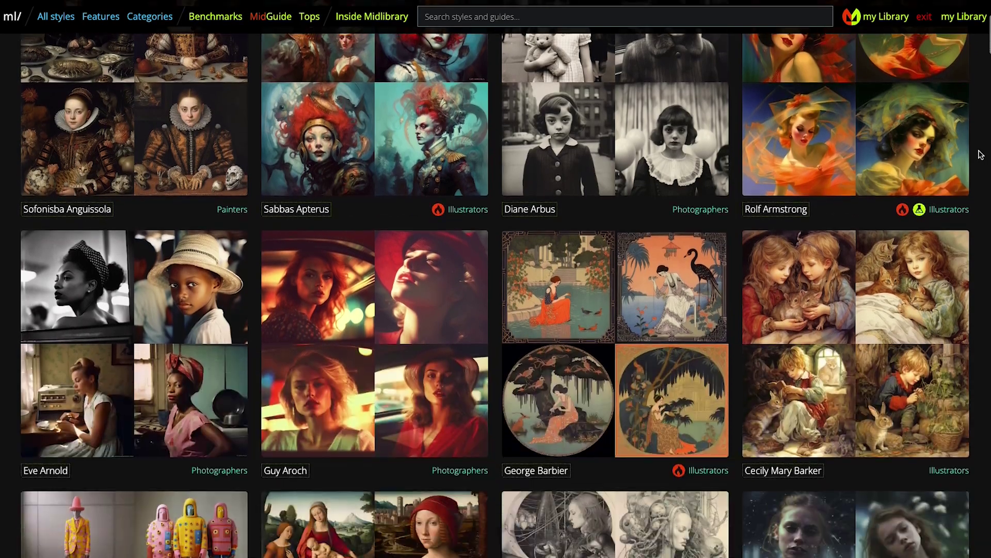
scroll(981, 155, "down", 20)
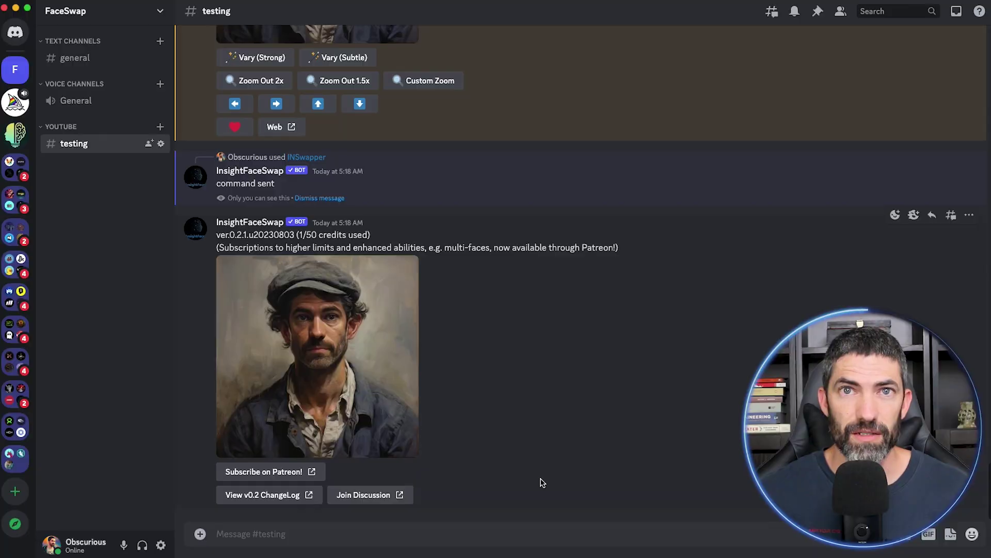
type("/saveid")
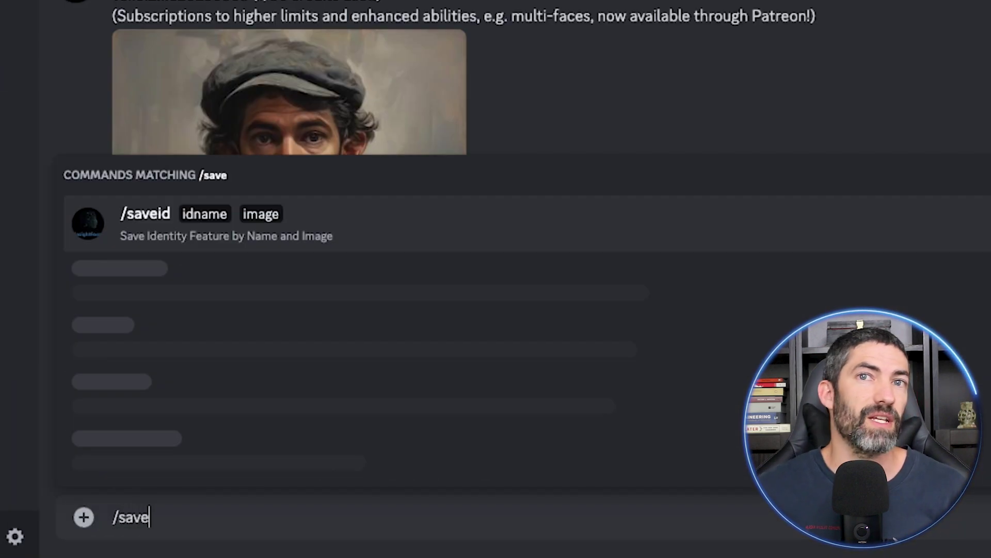
left_click(283, 501)
left_click_drag(738, 205, 190, 385)
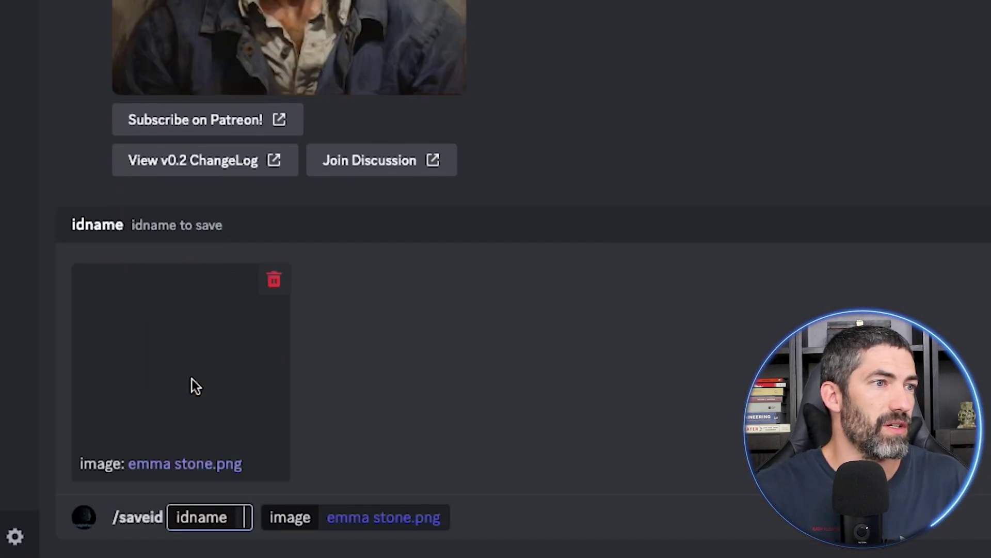
type("emma")
key("Return")
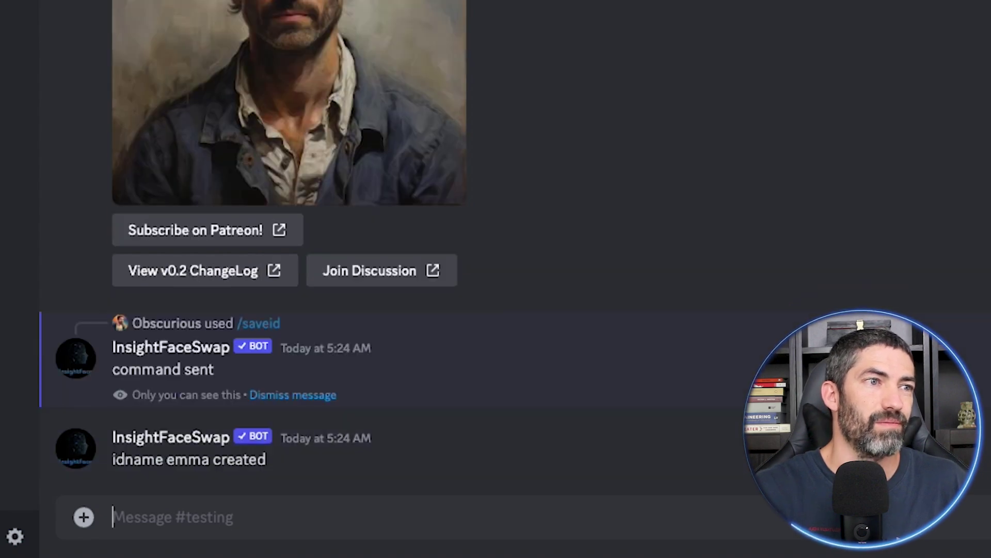
- Save a second face identity 'obama' from obama.png with /saveid
type("/save")
key("Tab")
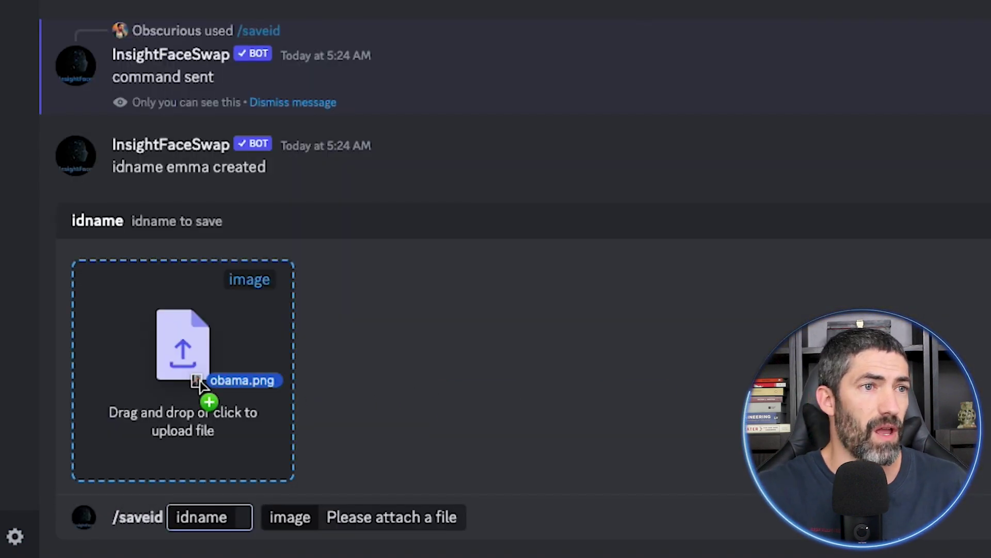
left_click_drag(199, 382, 200, 383)
type("obama")
key("Return")
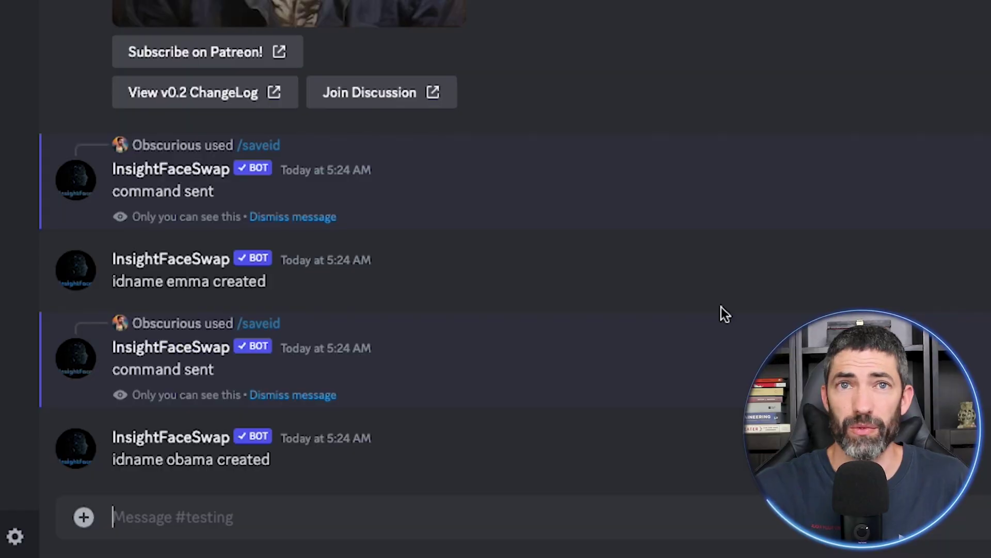
- Set emma as current identity, prompt 'emma stone as a steampunk woman', and upscale image 2
type("/setid")
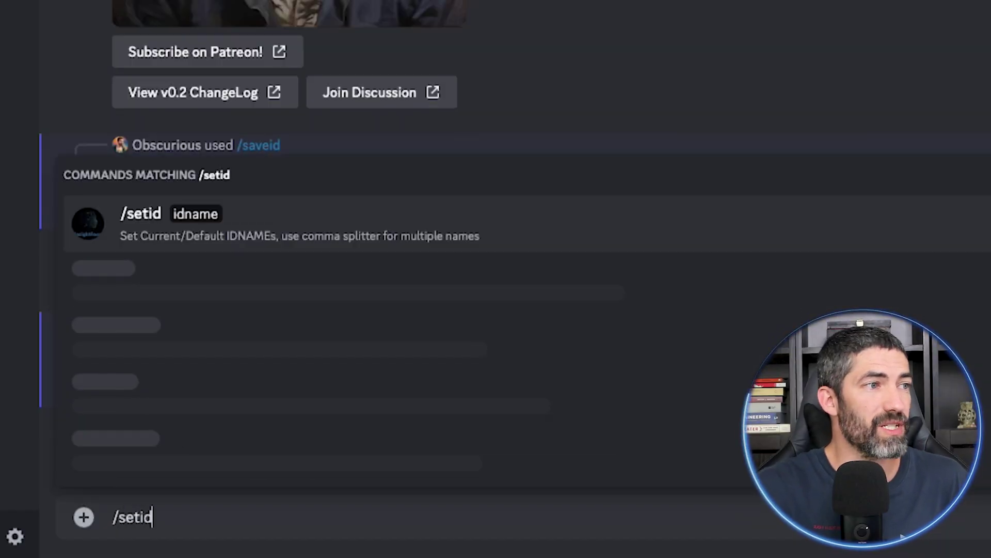
key("Tab")
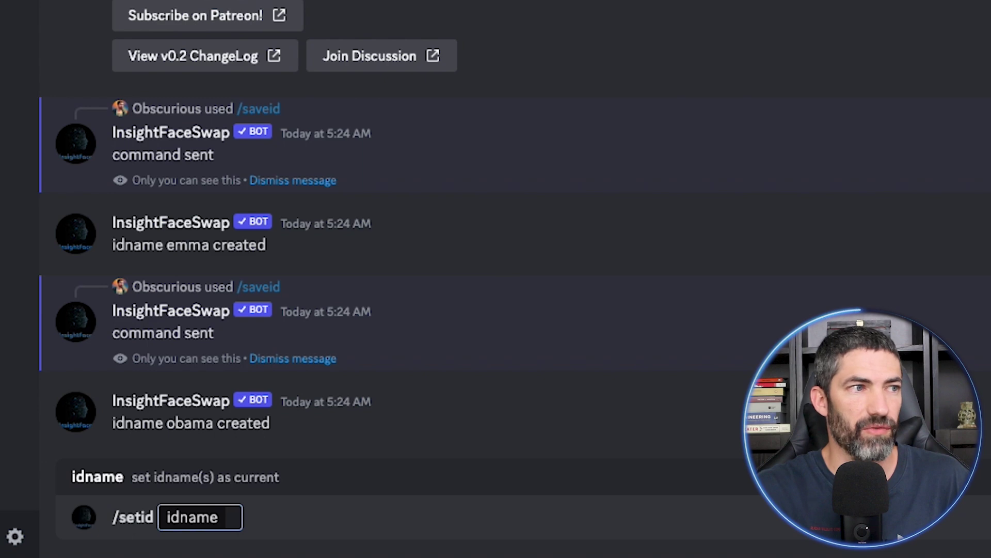
key("Return")
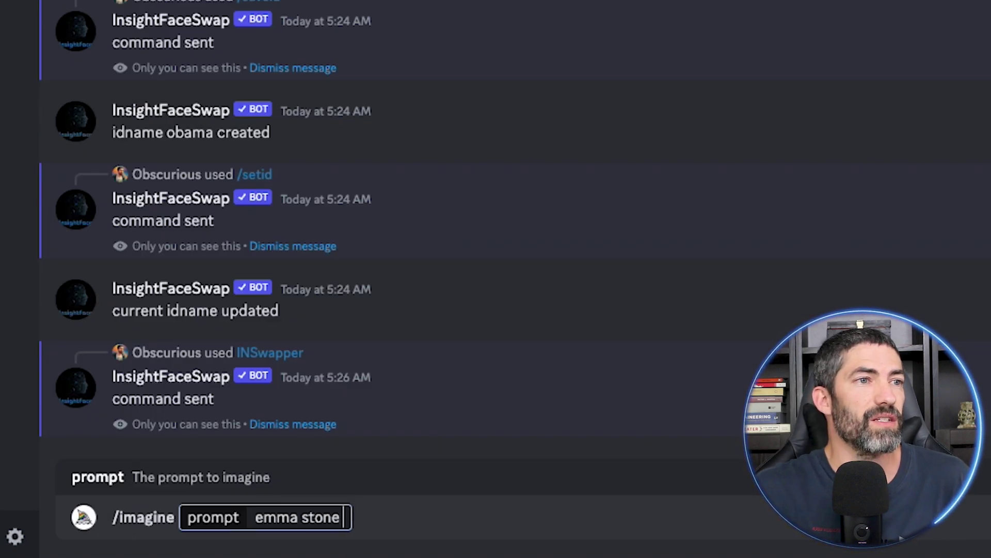
key("Return")
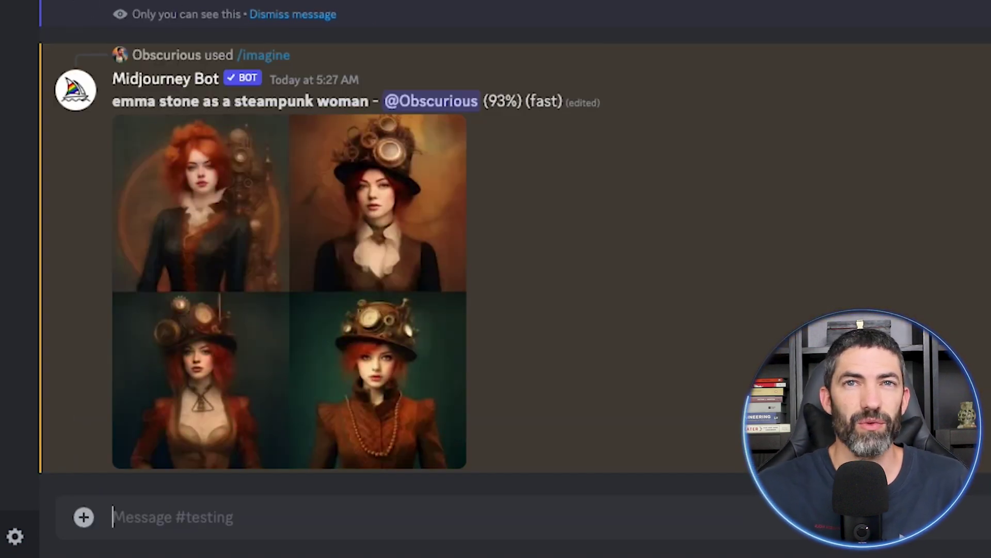
left_click(217, 408)
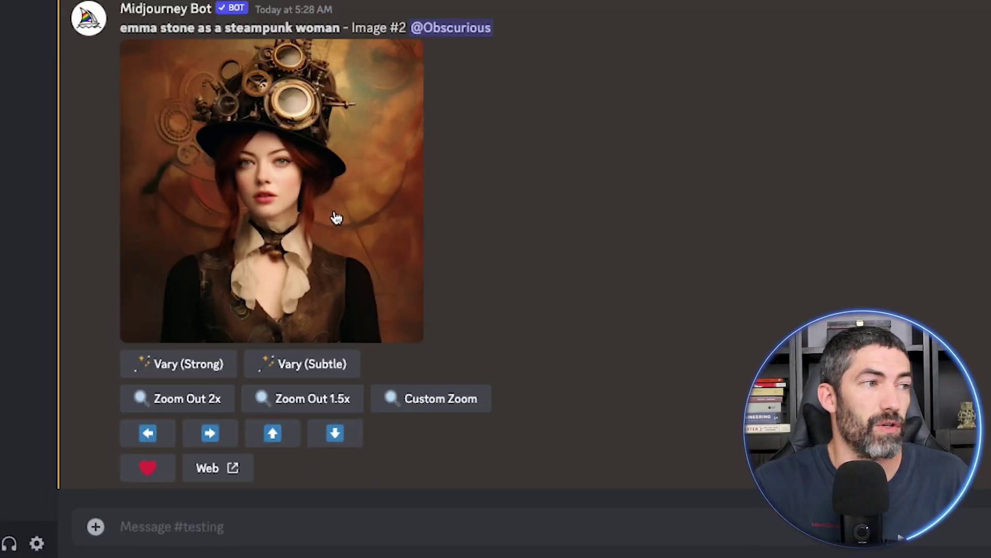
- Run Apps > INSwapper on the upscaled steampunk portrait and enlarge the swapped result
right_click(333, 211)
mouse_move(414, 222)
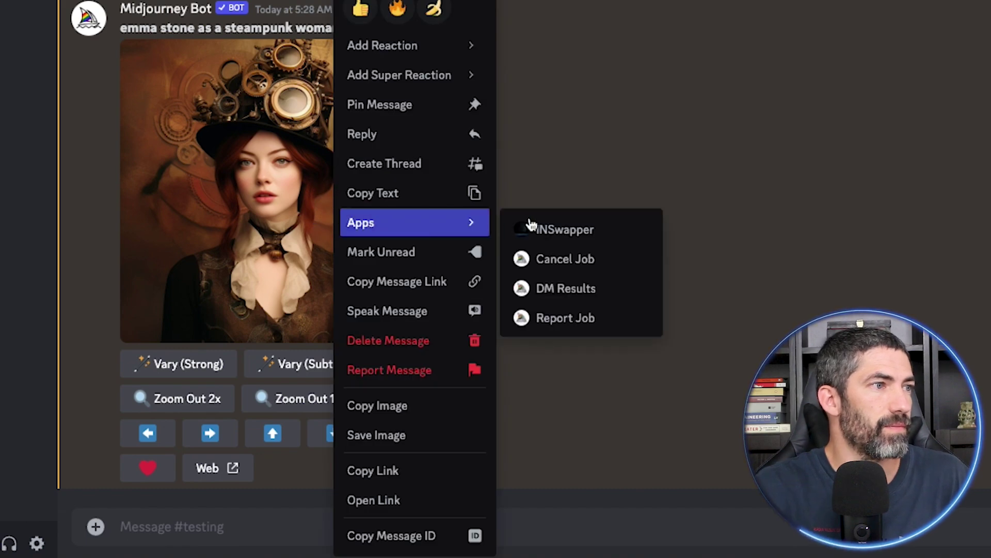
left_click(532, 227)
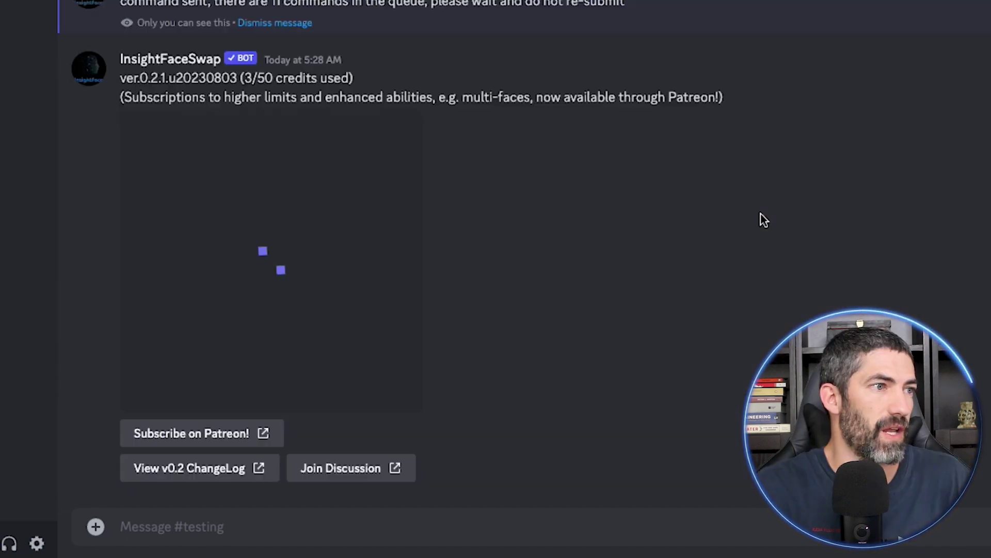
left_click(380, 215)
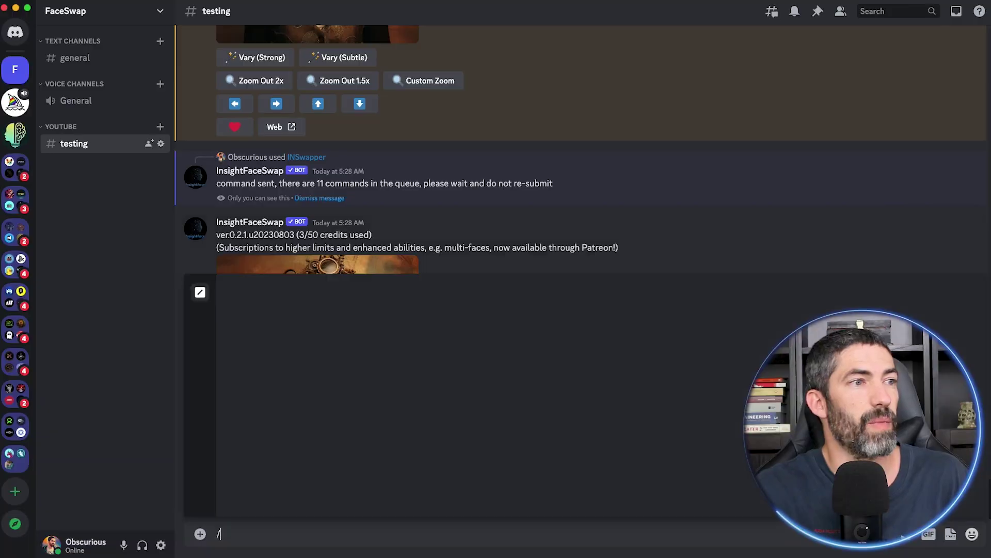
- Send /swapid with idname obama and Hendrix.png attached as the target photo
type("/swapid")
key("Return")
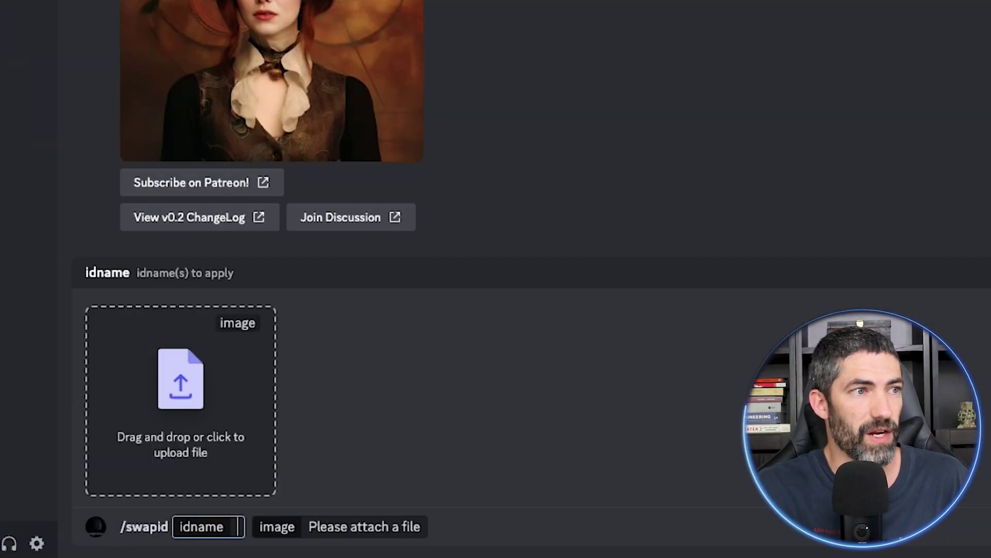
type("obama")
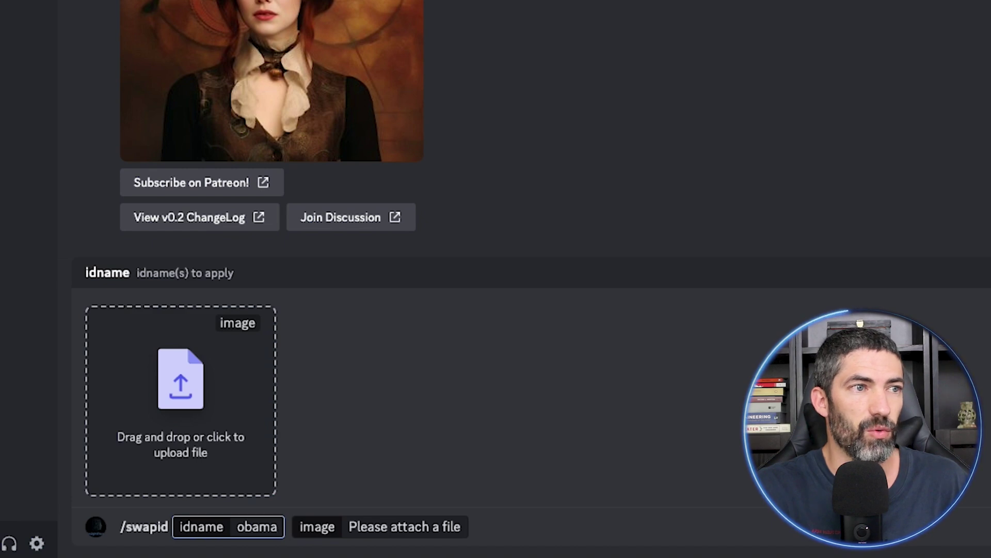
left_click_drag(434, 385, 201, 405)
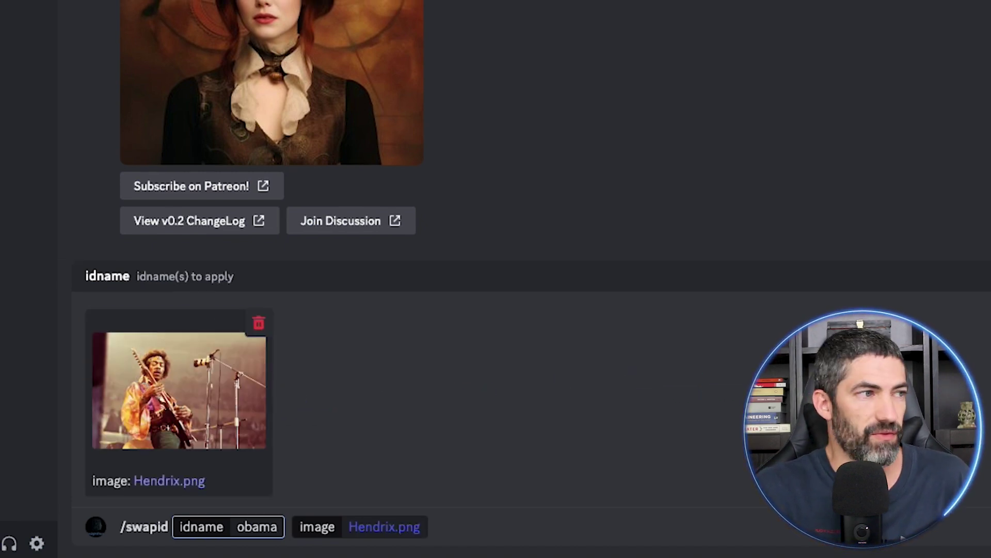
key("Return")
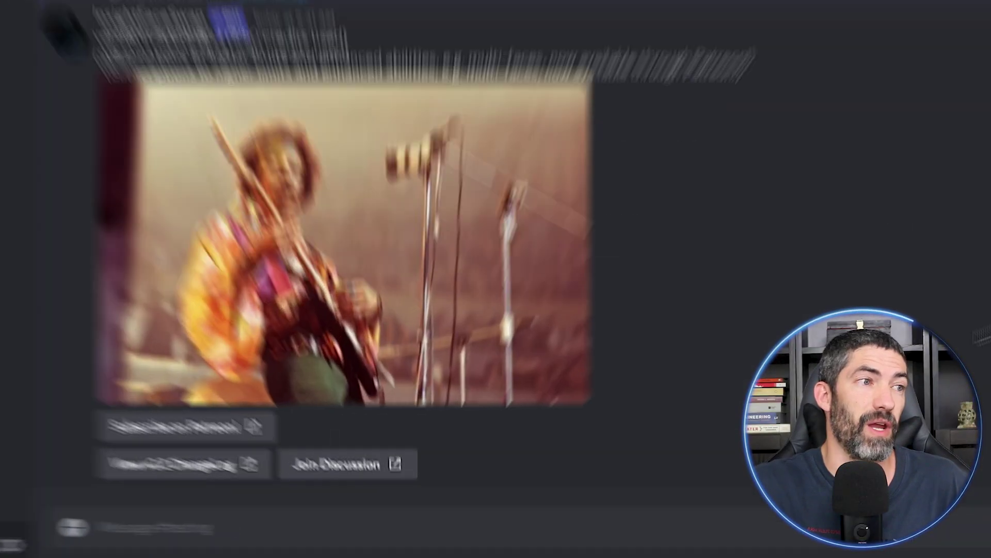
- List the saved identities with /listid, then delete the obama identity with /delid
type("/listid")
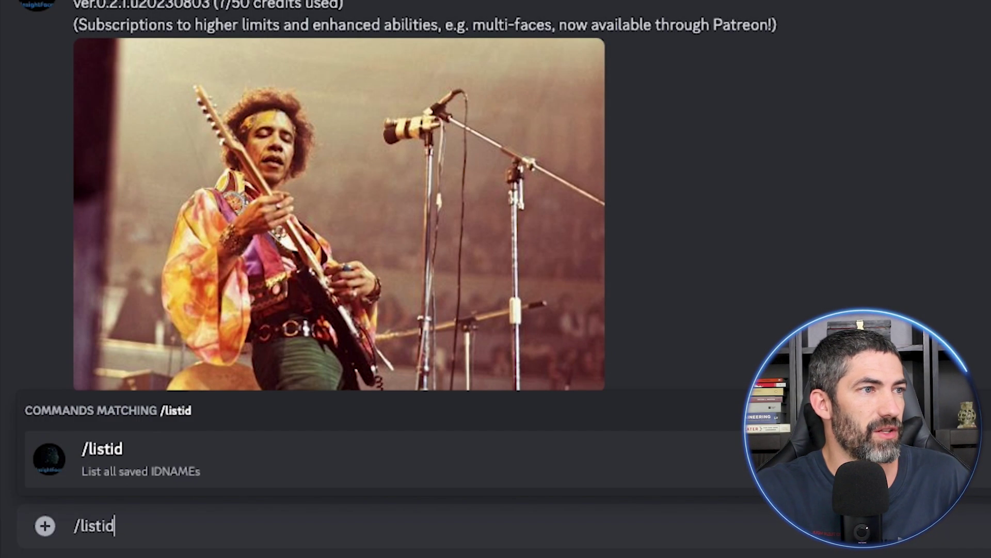
key("Return")
key("Return")
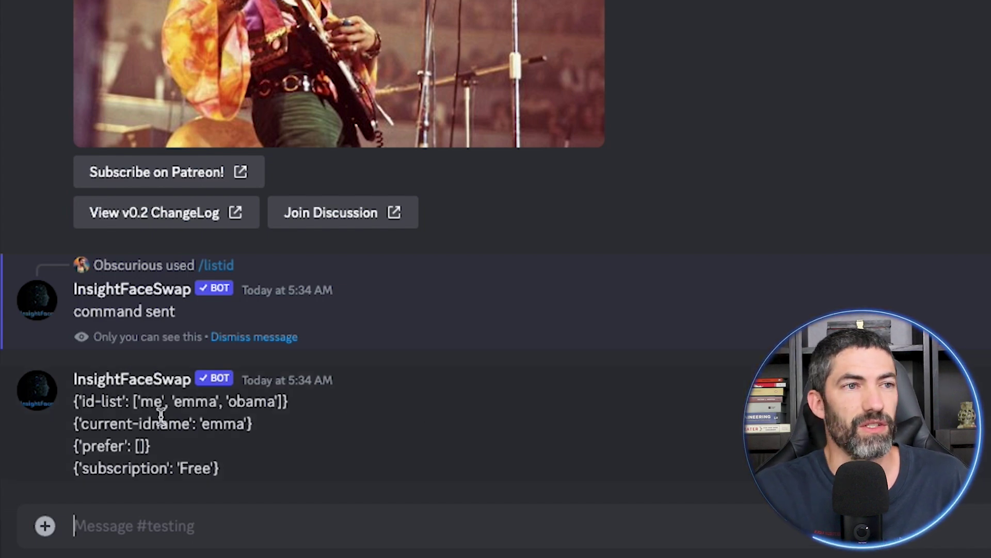
type("/delid")
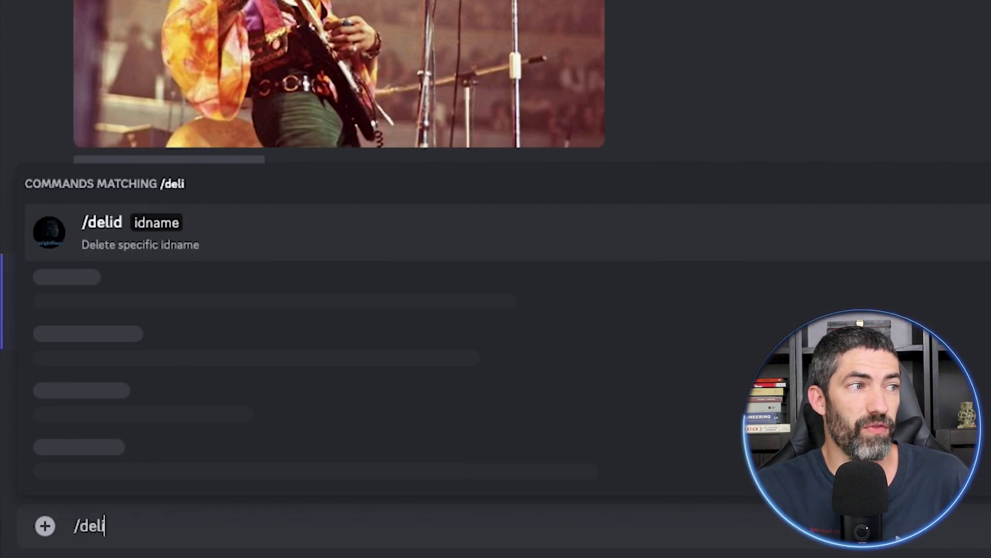
key("Return")
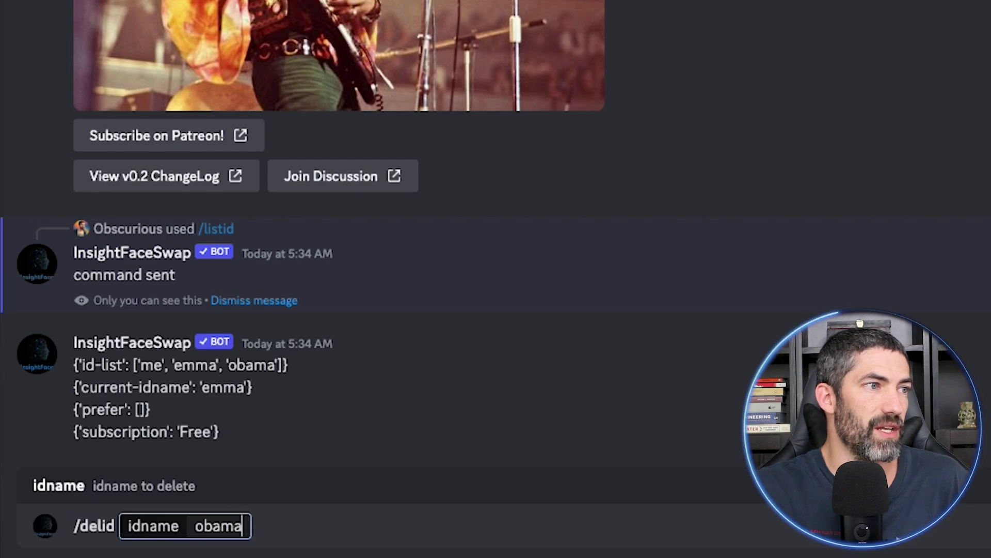
key("Return")
- List the remaining identities, then remove all saved identities with /delall
type("/list")
key("Return")
key("Return")
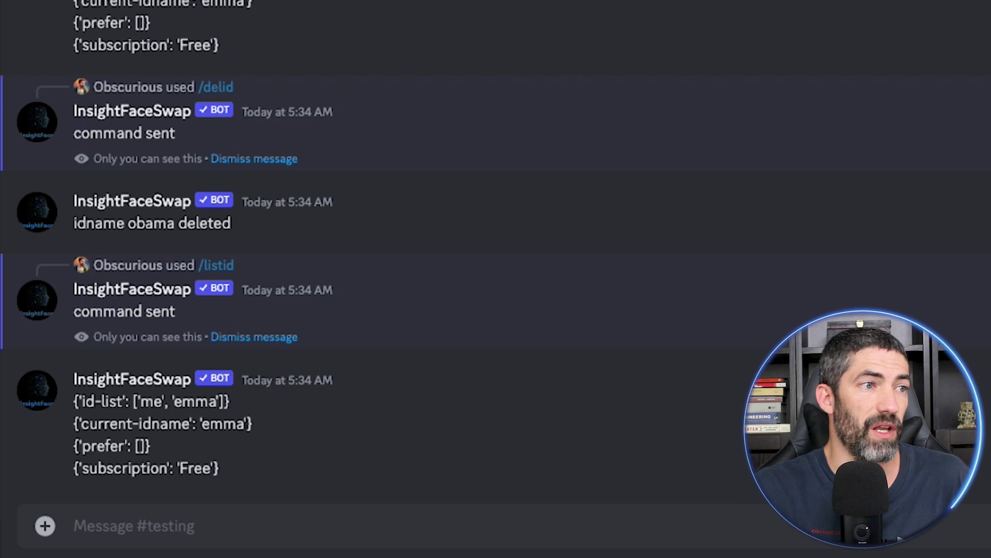
type("/delal")
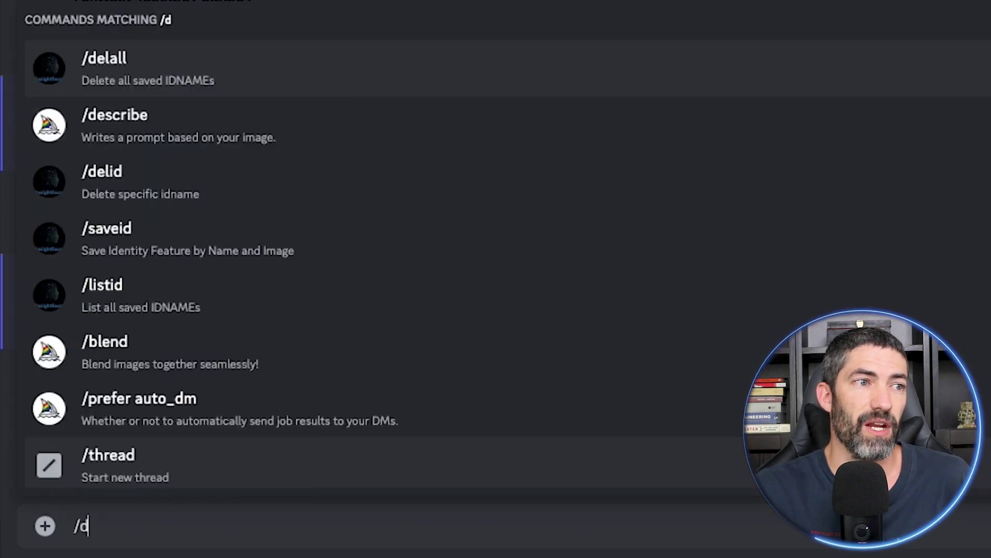
key("Return")
key("Return")
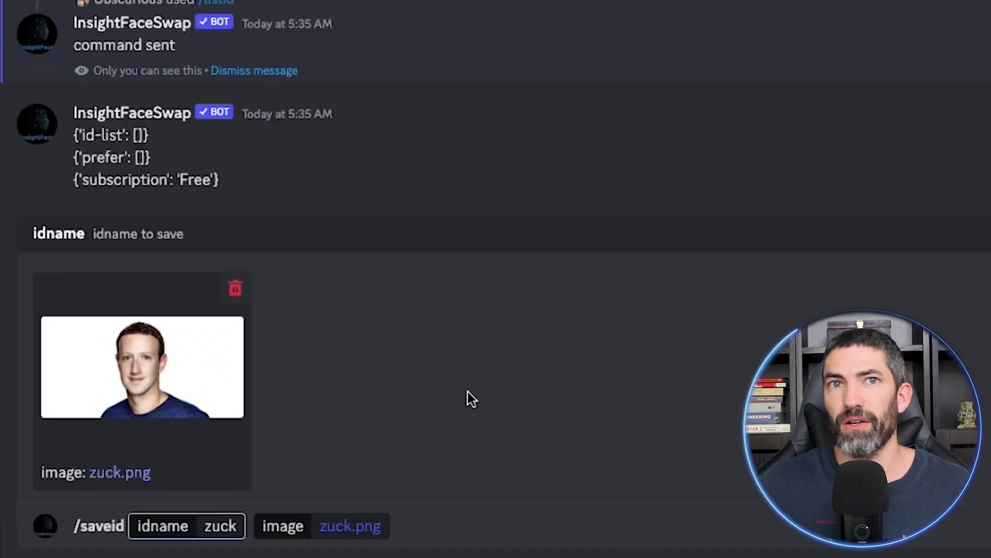
- Save the zuck identity, then save the elon identity from the pasted elon photo
key("Return")
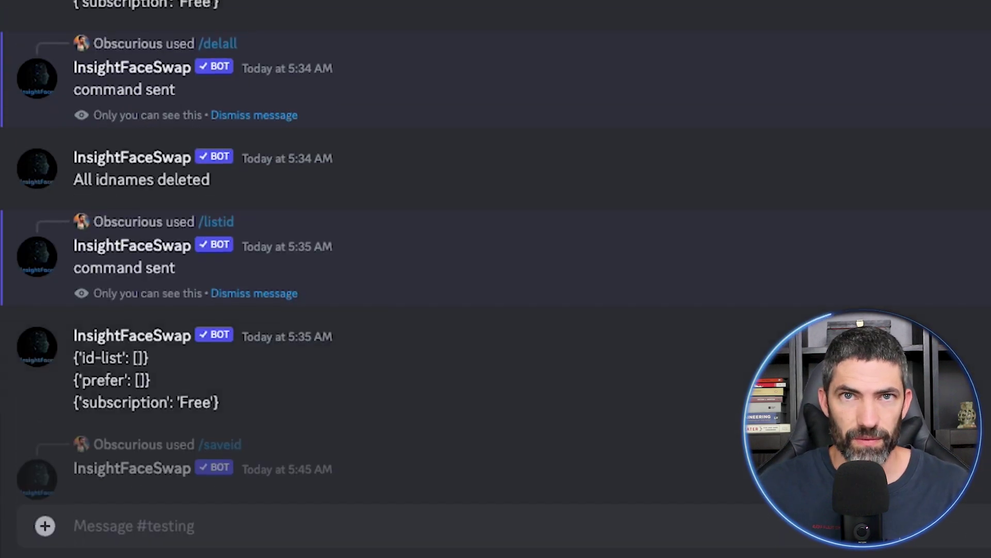
type("/save")
key("Return")
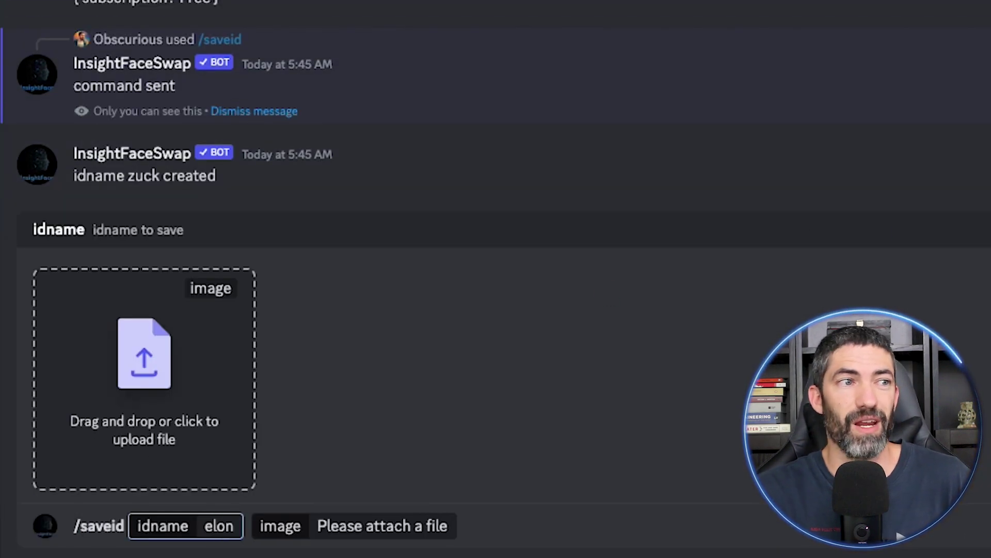
key("ctrl+v")
key("Return")
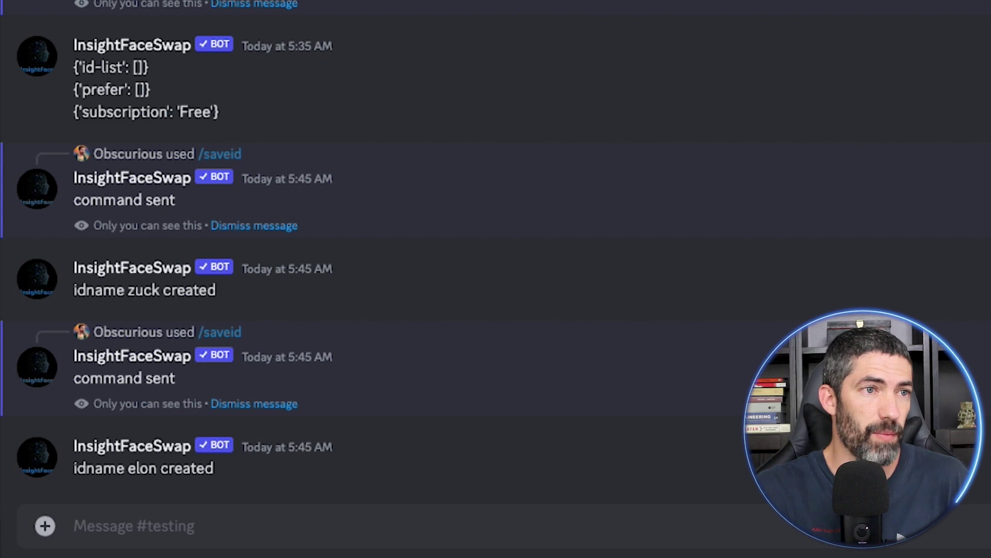
- Send /swapid with idname 'elon, zuck' on the pasted Simon and Garfunkel photo
type("/swapid")
key("Return")
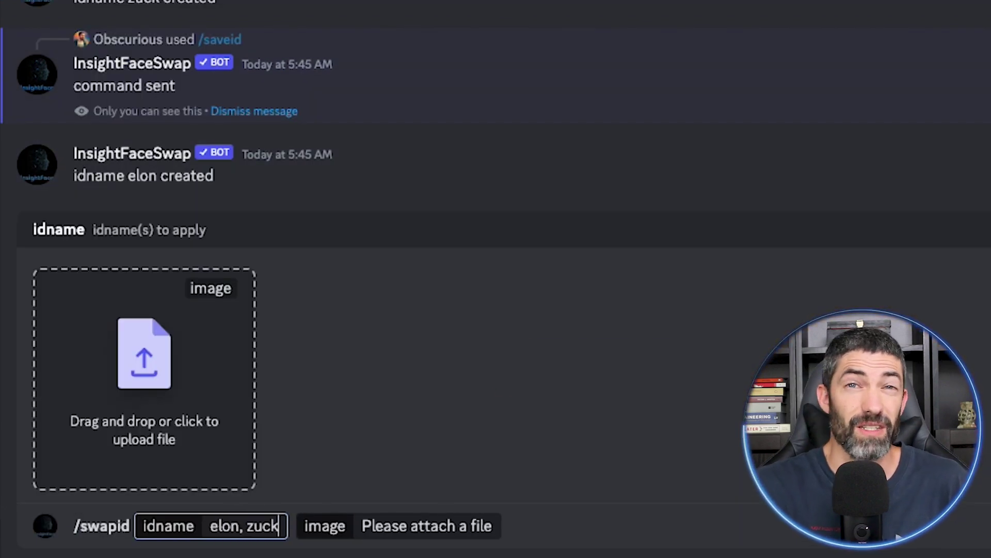
key("ctrl+v")
type("elon, zuck")
key("Return")
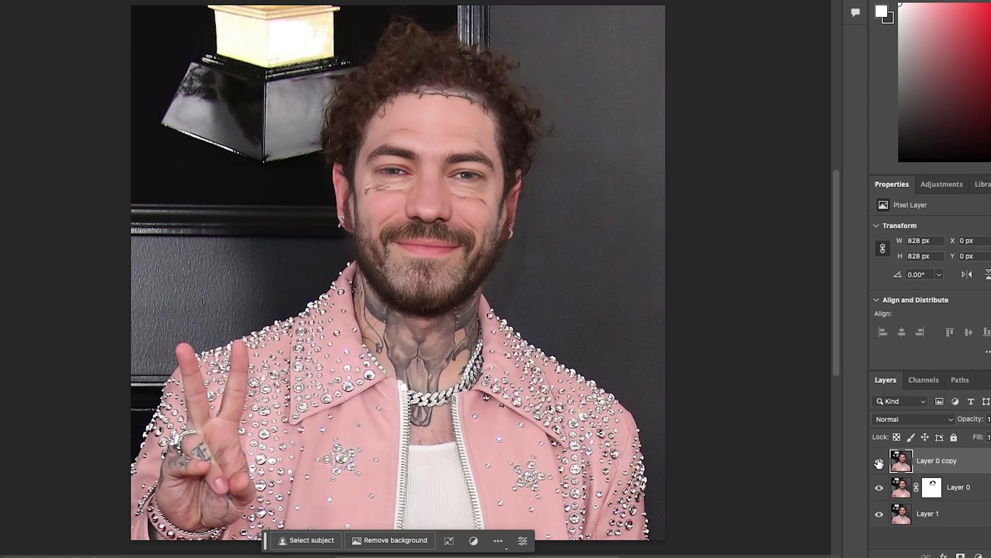
left_click(879, 461)
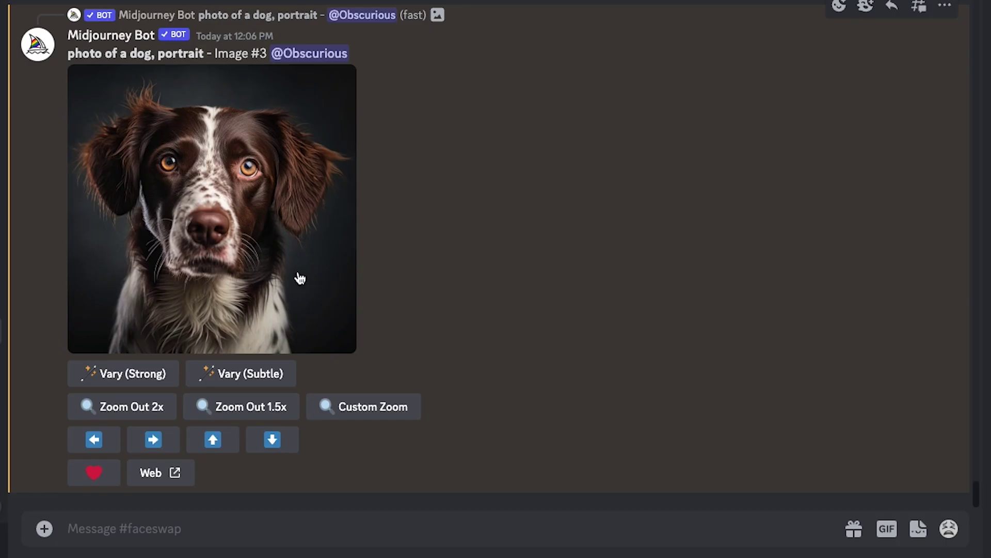
- Run Apps > INSwapper on the Midjourney 'photo of a dog, portrait' message
right_click(286, 266)
mouse_move(317, 242)
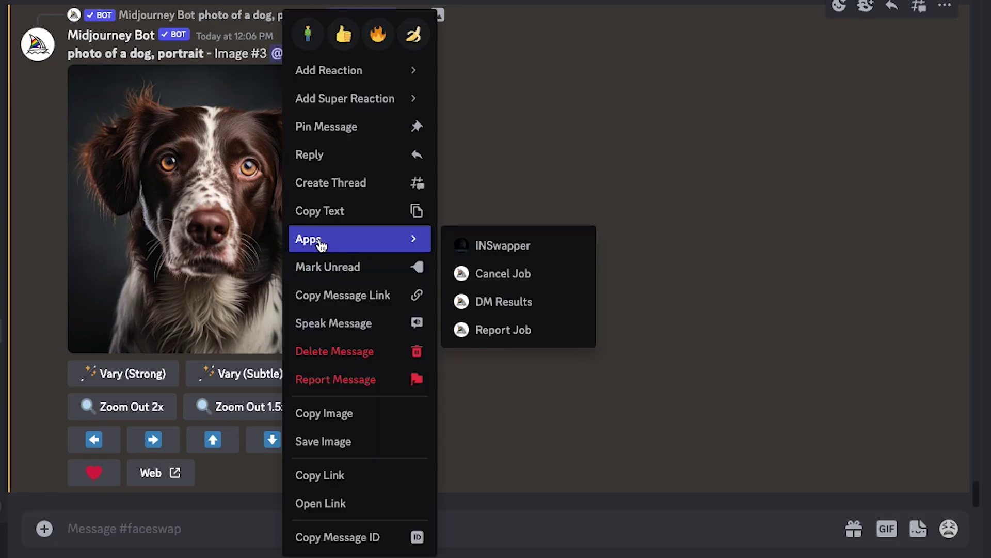
left_click(459, 247)
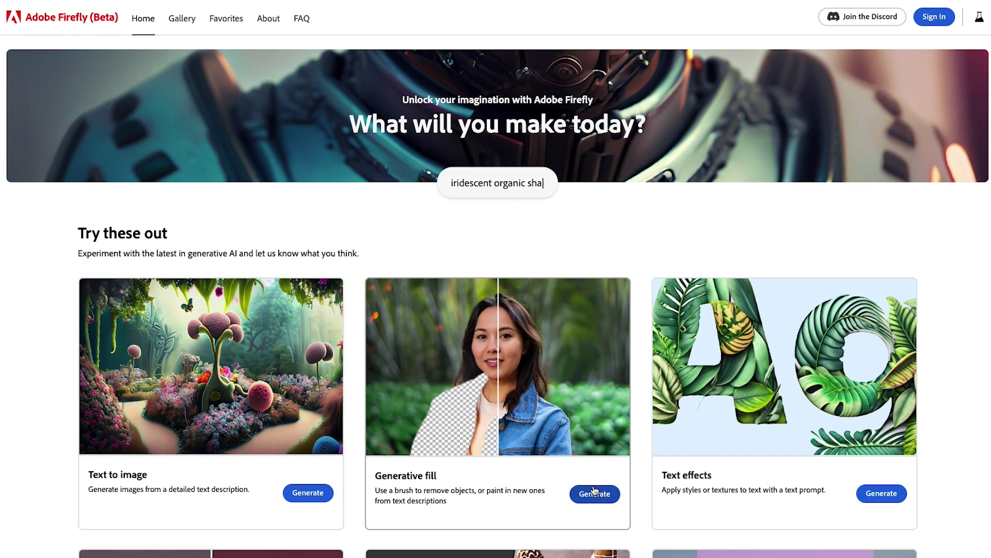
type("pes")
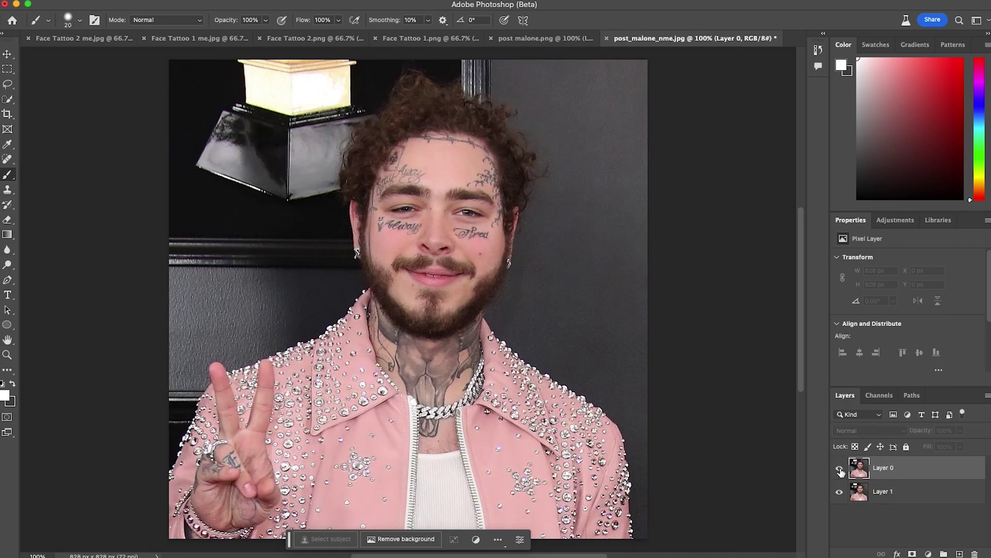
- Mask Layer 0 and paint black with a size-30 brush to reveal the forehead tattoos
left_click(841, 471)
left_click(913, 554)
key("x")
key("bracketright")
left_click_drag(481, 170, 498, 191)
left_click_drag(385, 173, 369, 199)
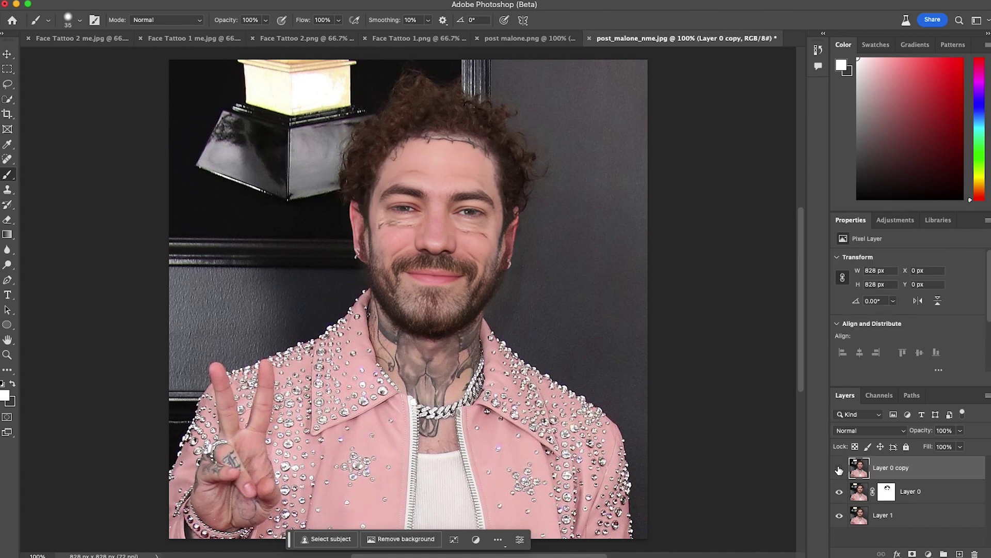
left_click(839, 468)
left_click(839, 467)
left_click(839, 468)
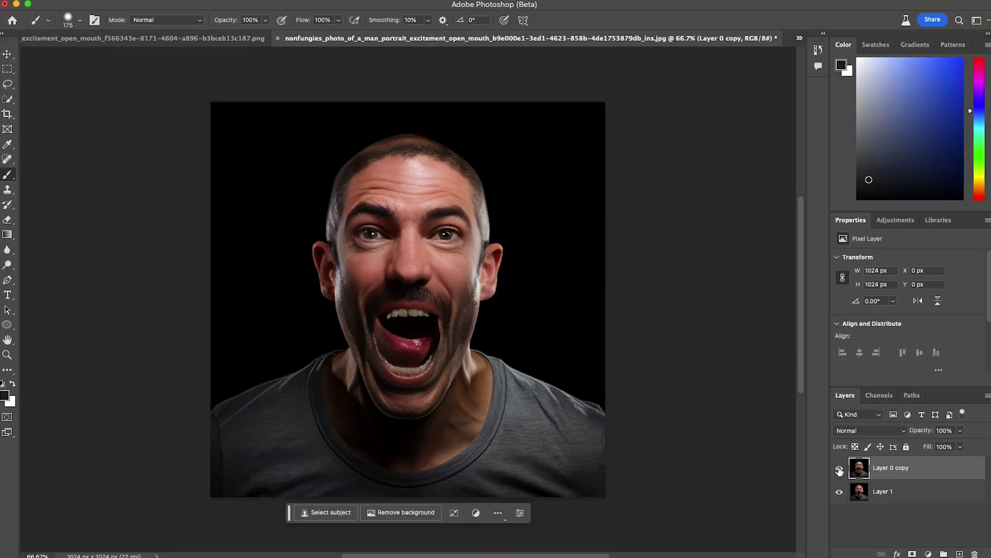
- Add a mask to Layer 0 copy and paint to reveal Layer 1's open mouth
left_click(839, 469)
left_click(840, 469)
left_click(912, 554)
mouse_move(405, 355)
left_mouse_down()
mouse_move(405, 332)
mouse_move(443, 376)
left_mouse_up()
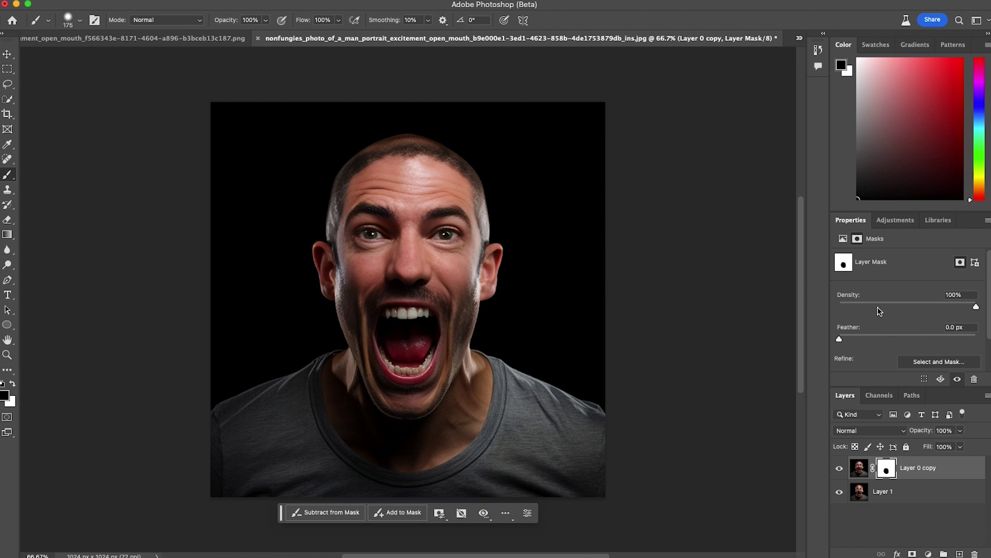
- Compare swapped and original mouths by toggling layers in the other two portrait documents
key("ctrl+Tab")
left_click(840, 469)
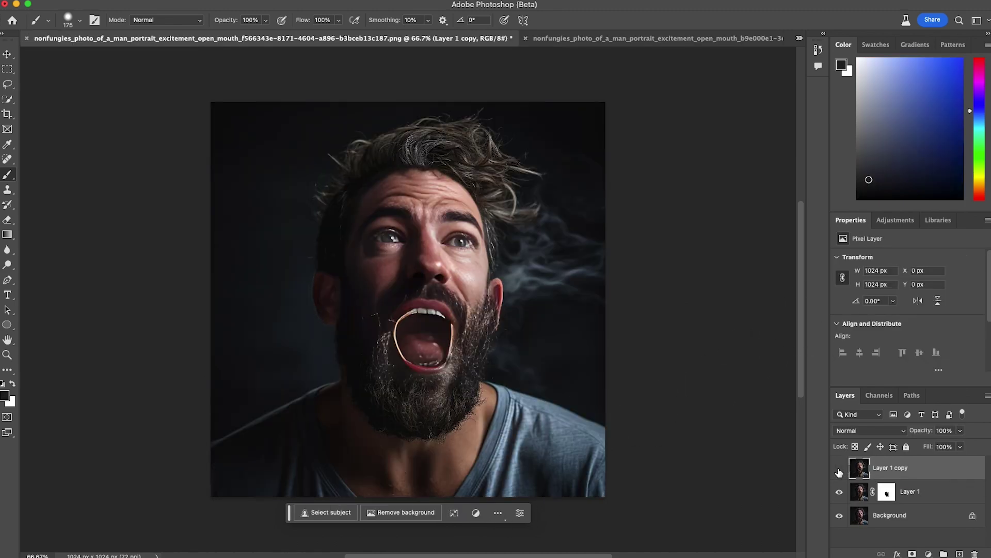
left_click(840, 470)
key("ctrl+Tab")
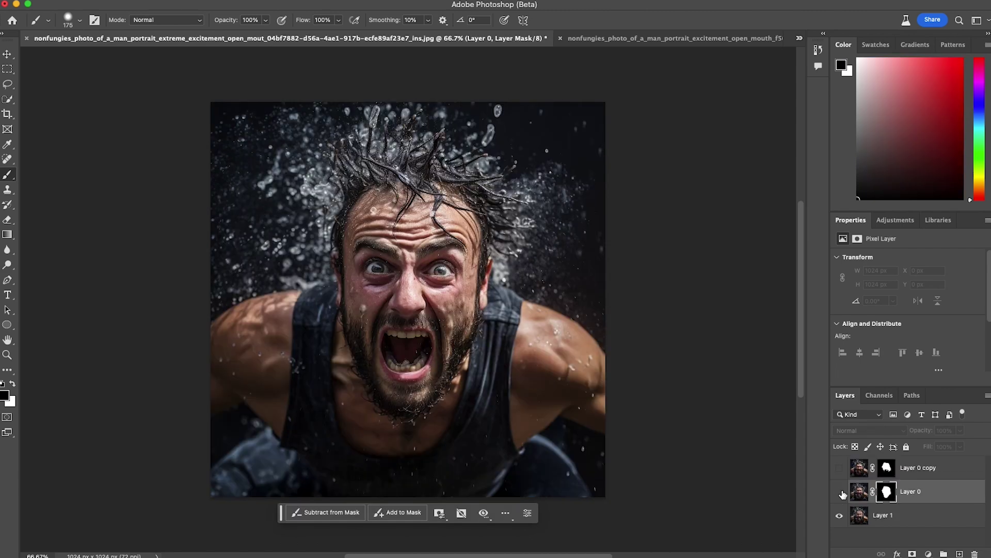
left_click(839, 492)
left_click(839, 493)
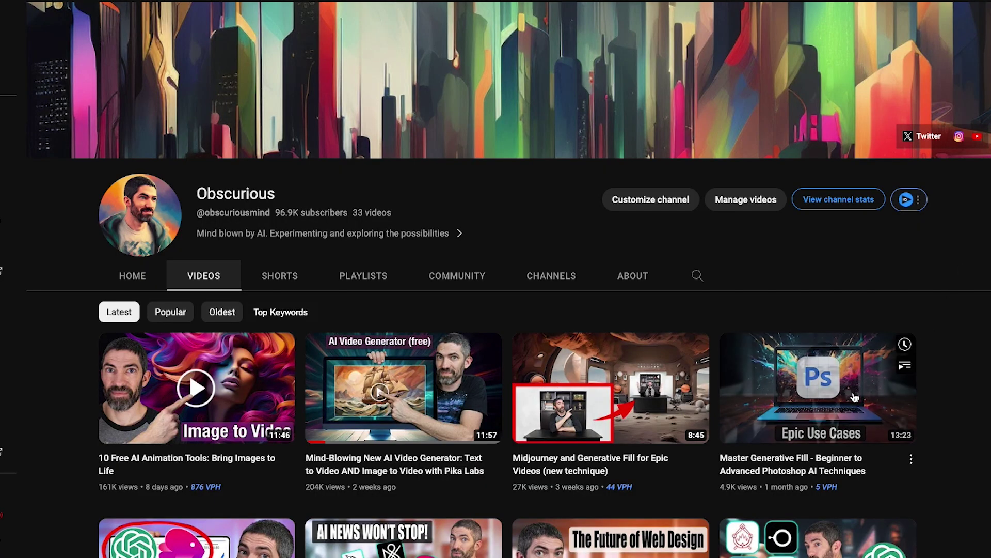
- Open the Master Generative Fill video and turn on the generative and background copy layers
left_click(819, 387)
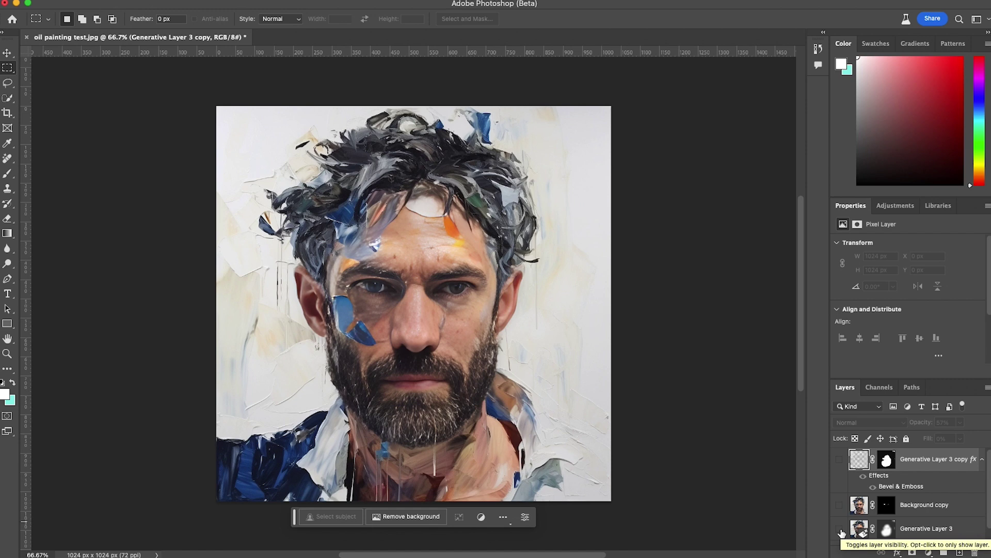
left_click_drag(841, 529, 830, 476)
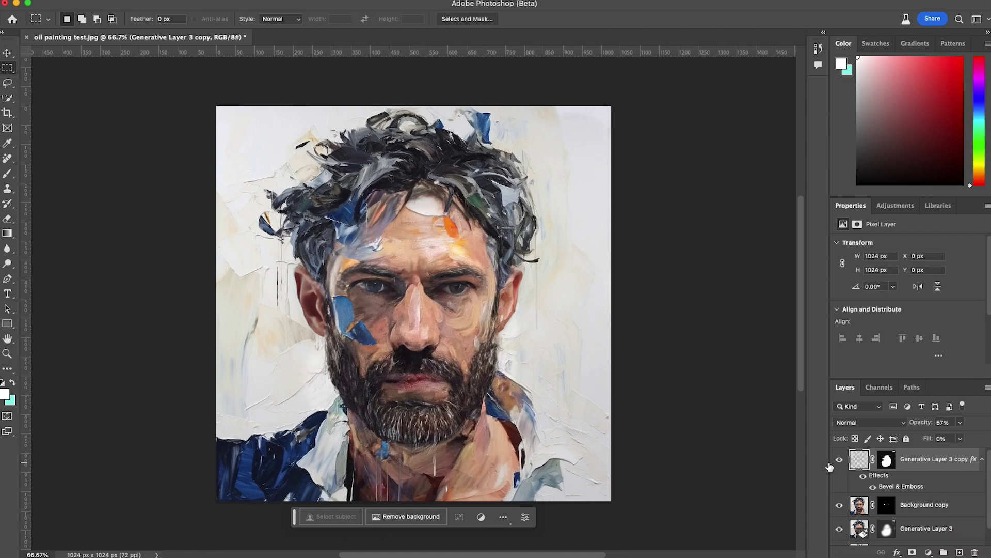